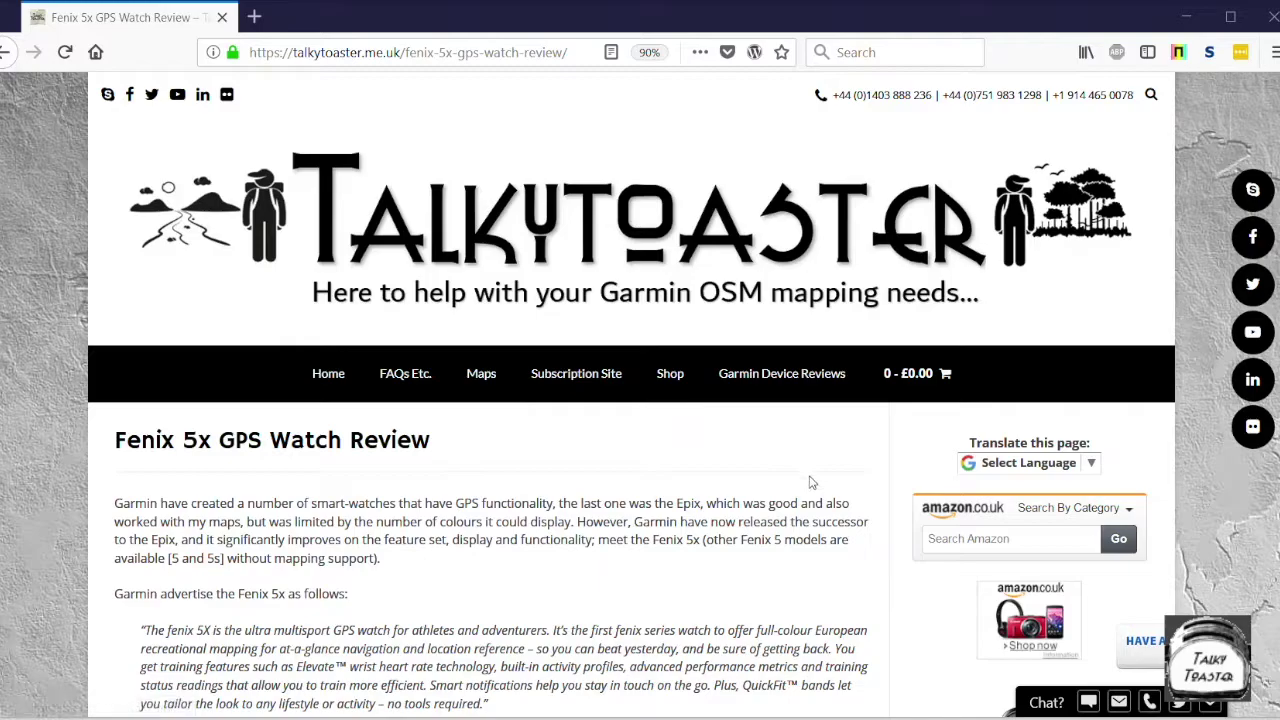
# Look through the Fenix 5x GPS watch review page, from the introduction past the embedded videos to the specification links.
pyautogui.scroll(-1, 810, 480)
pyautogui.scroll(-15, 810, 483)
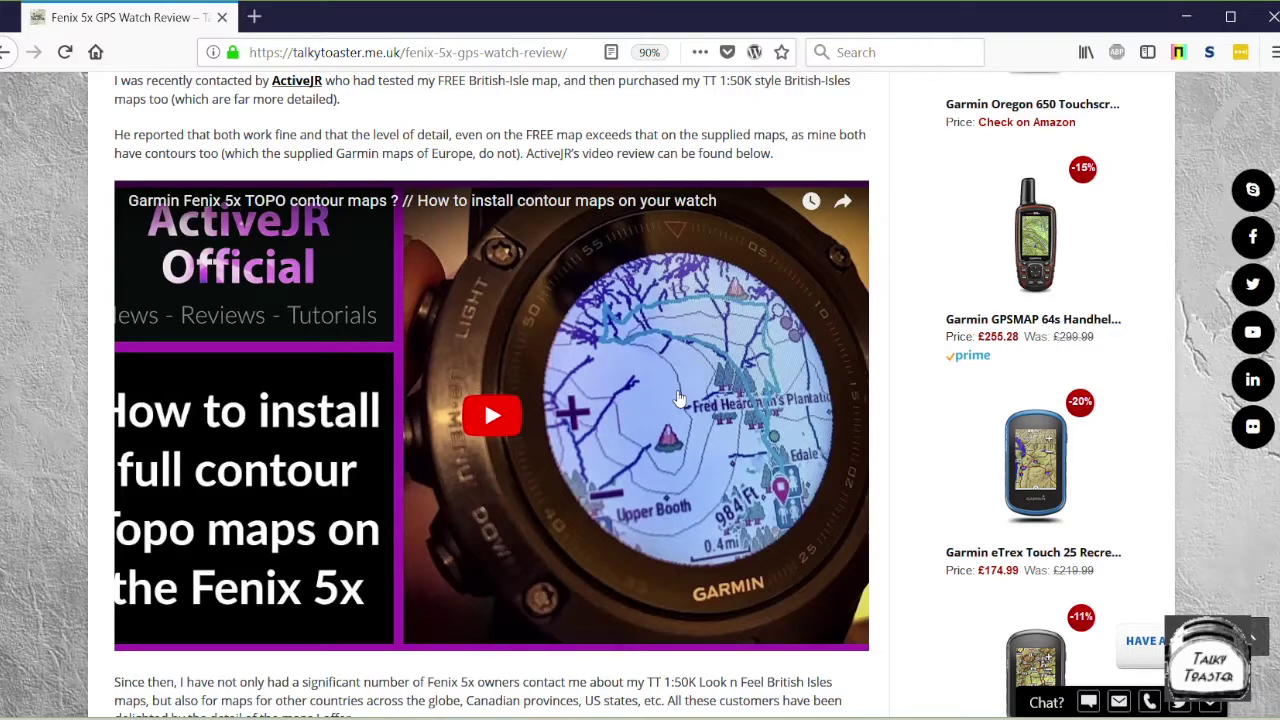
pyautogui.scroll(-5, 678, 398)
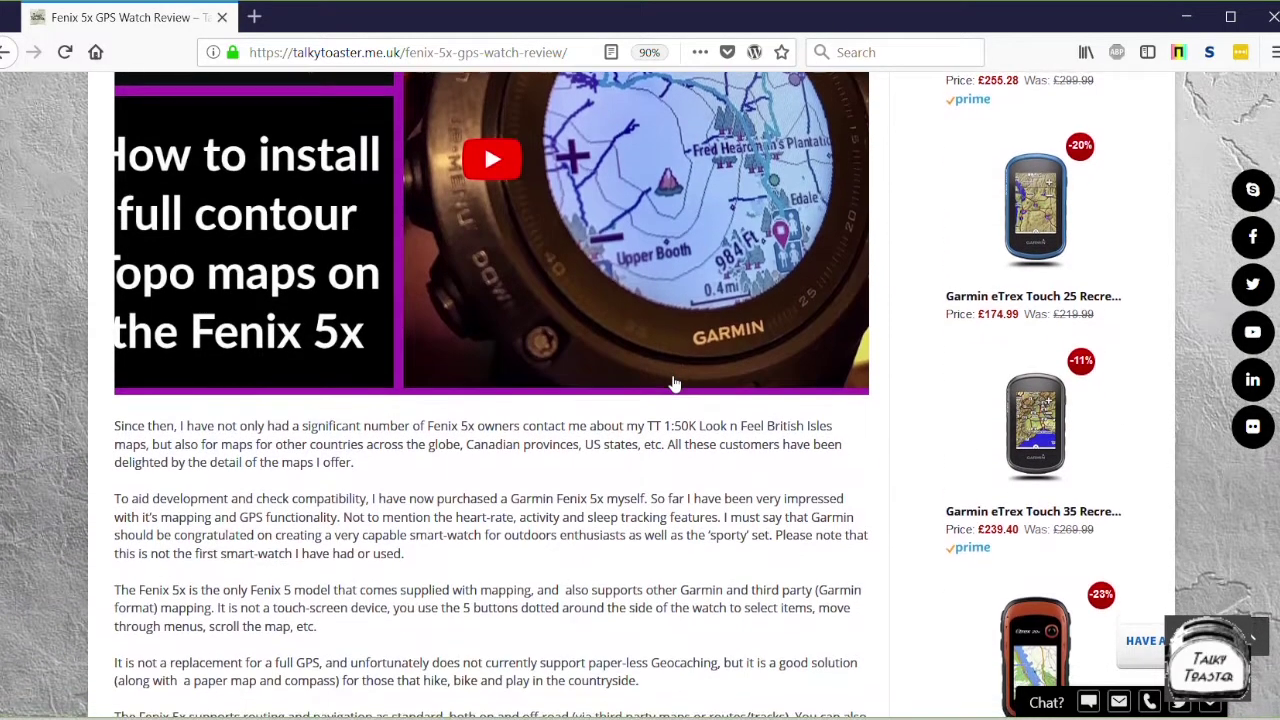
pyautogui.scroll(-15, 674, 383)
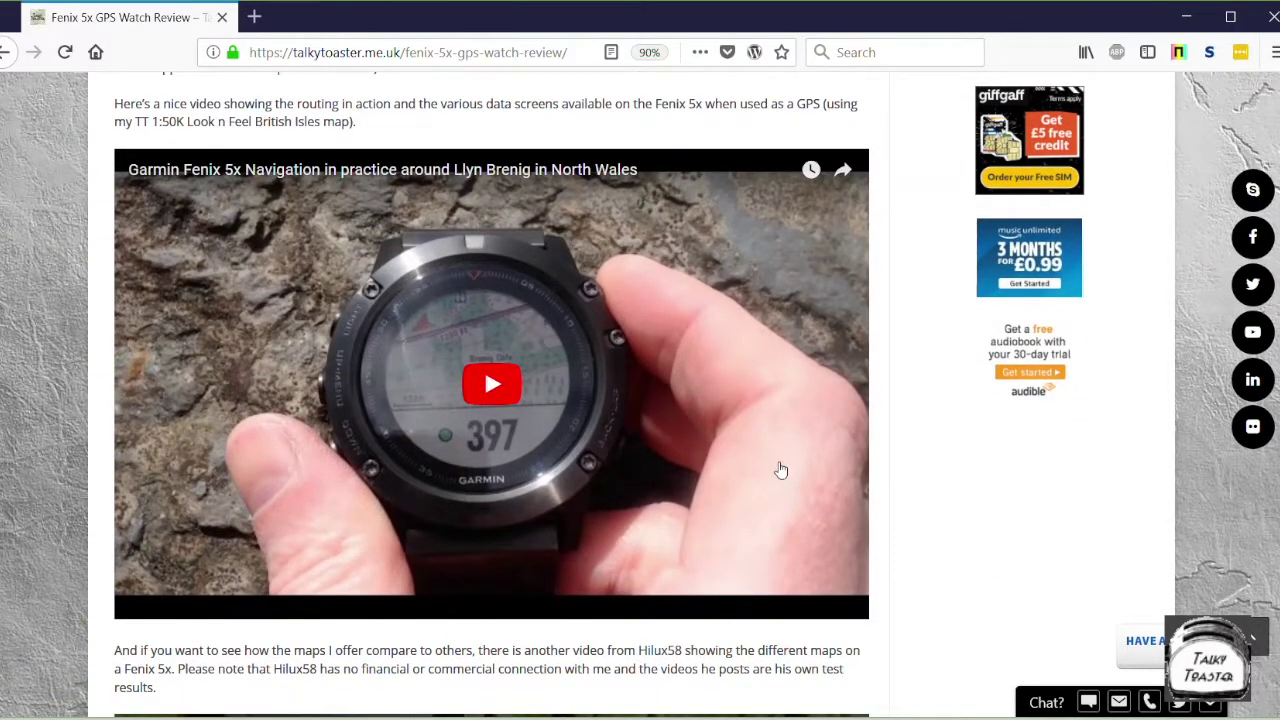
pyautogui.scroll(-5, 783, 471)
pyautogui.scroll(-3, 783, 471)
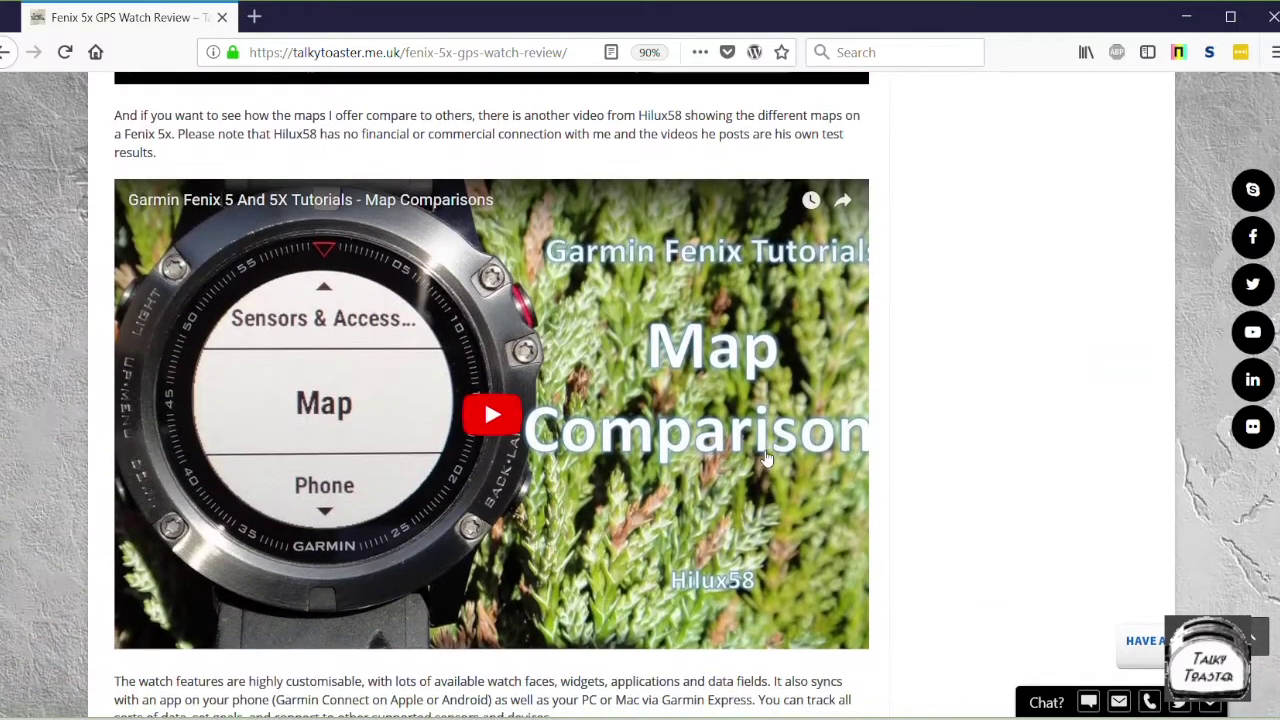
pyautogui.rightClick(763, 440)
pyautogui.scroll(-3, 763, 440)
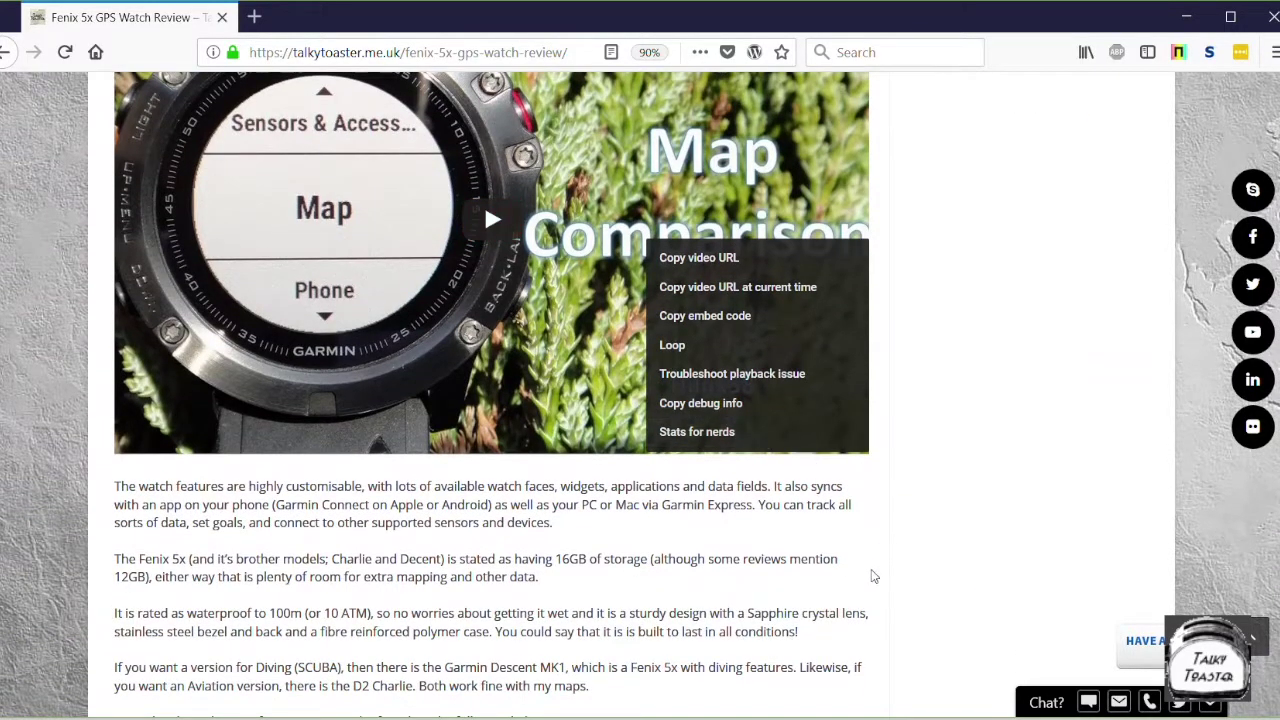
pyautogui.scroll(-1, 871, 574)
pyautogui.scroll(-2, 871, 576)
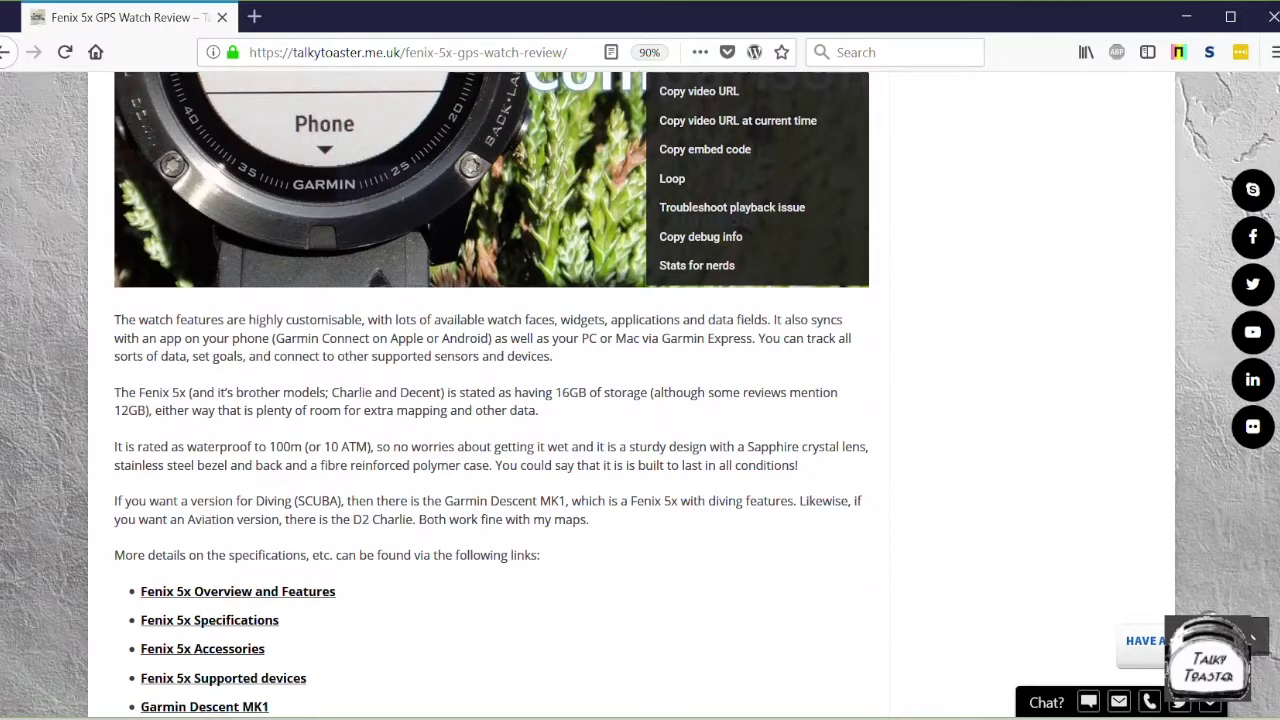
# In File Explorer, open 180511-British-Isles+Contours-Routable-TT50-GMAPSUPP-NEW.zip in the UKMaps folder, widen the Name column and copy the .img map file.
pyautogui.hotkey('alt', 'Tab')
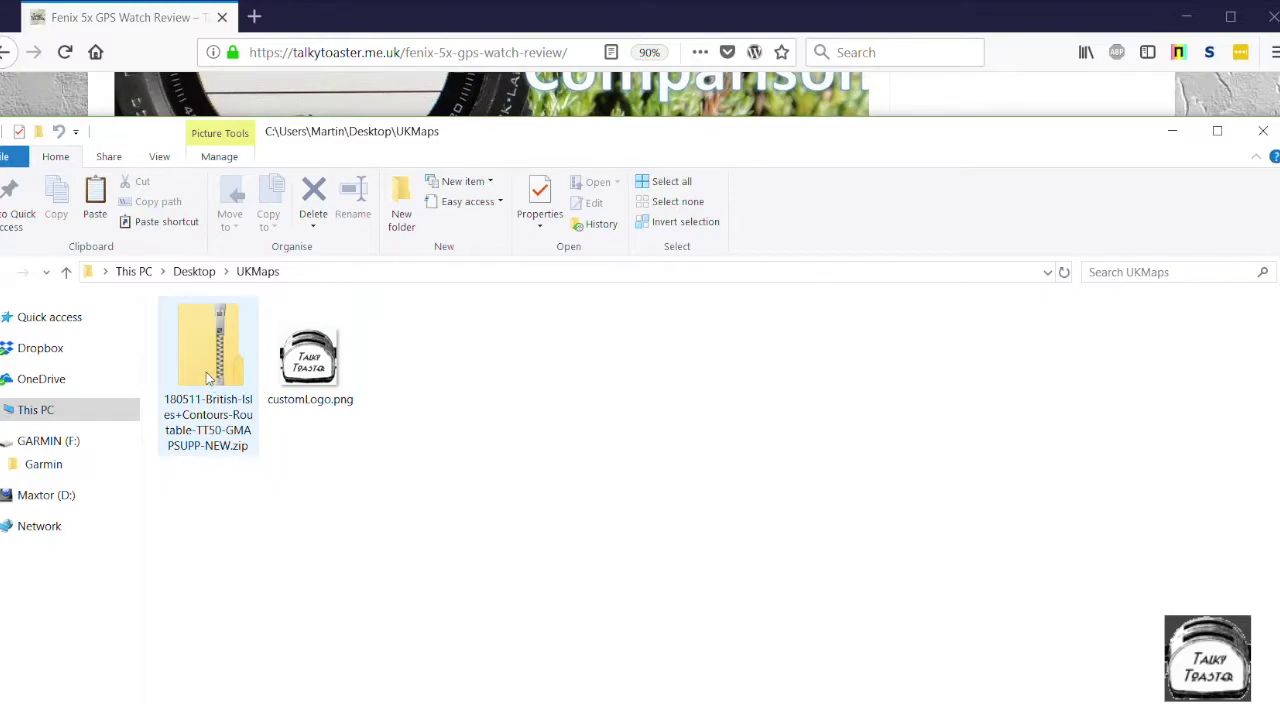
pyautogui.doubleClick(209, 378)
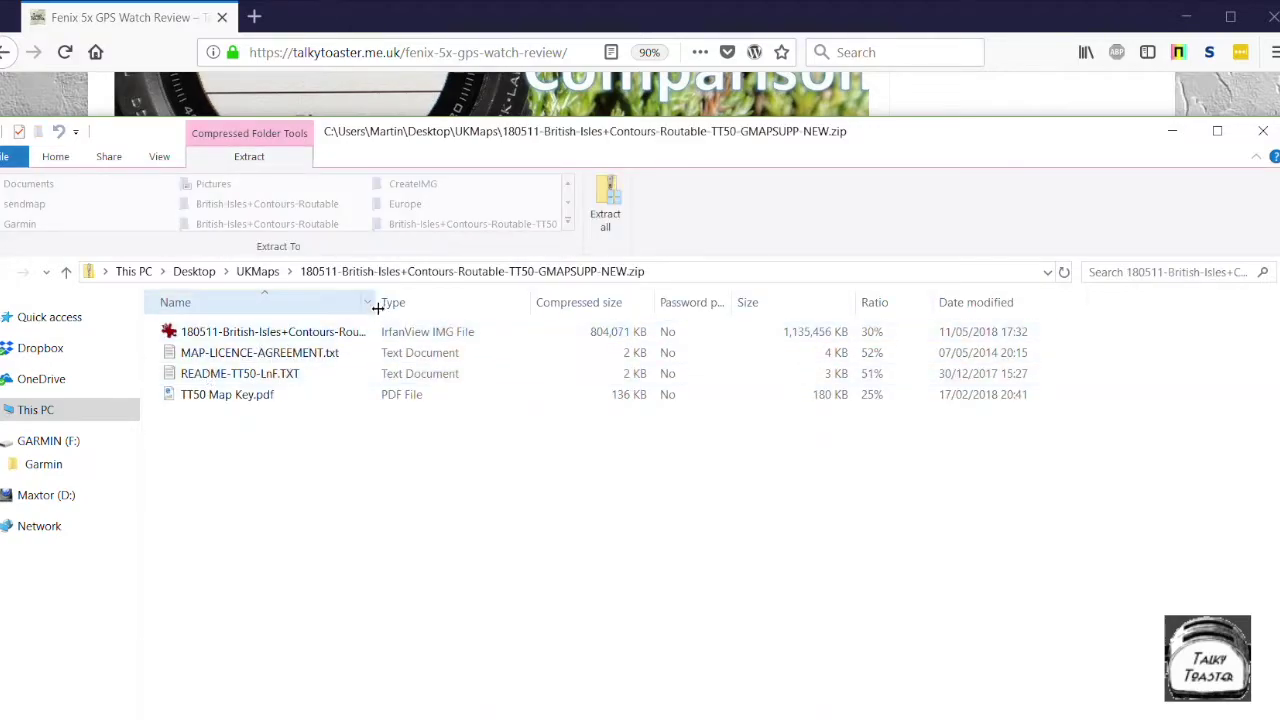
pyautogui.moveTo(377, 308); pyautogui.dragTo(615, 300)
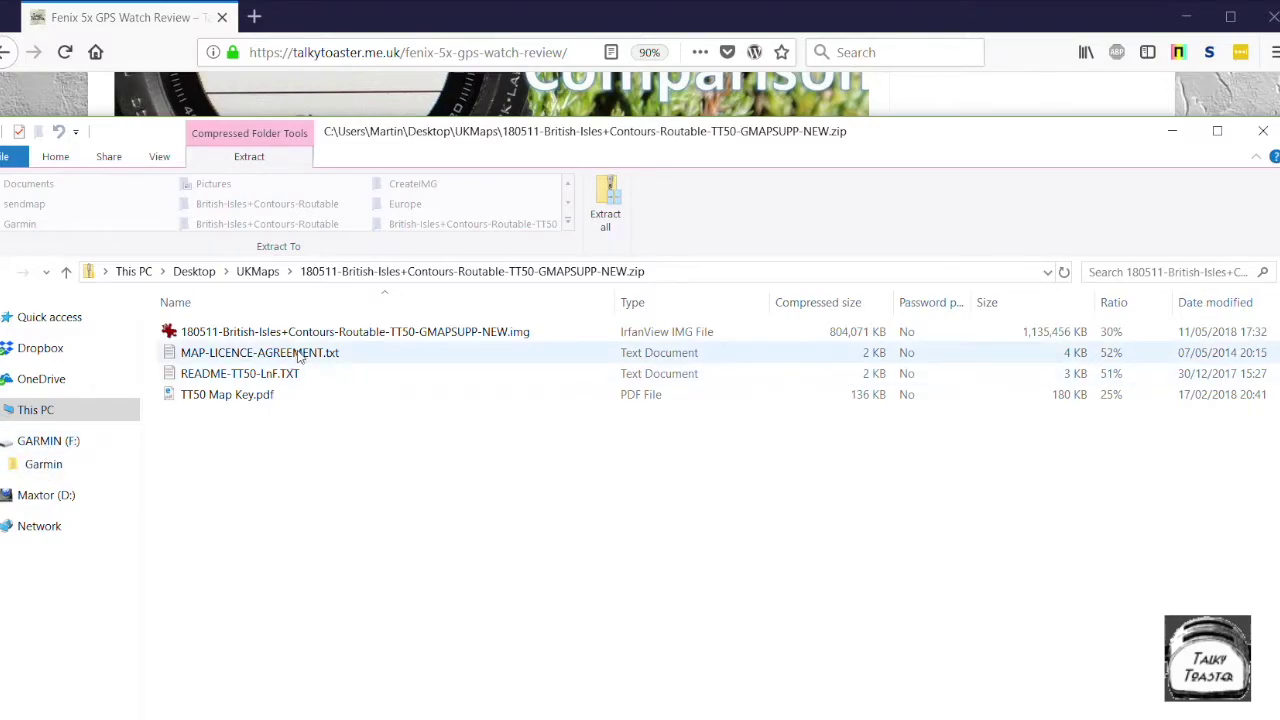
pyautogui.click(336, 334)
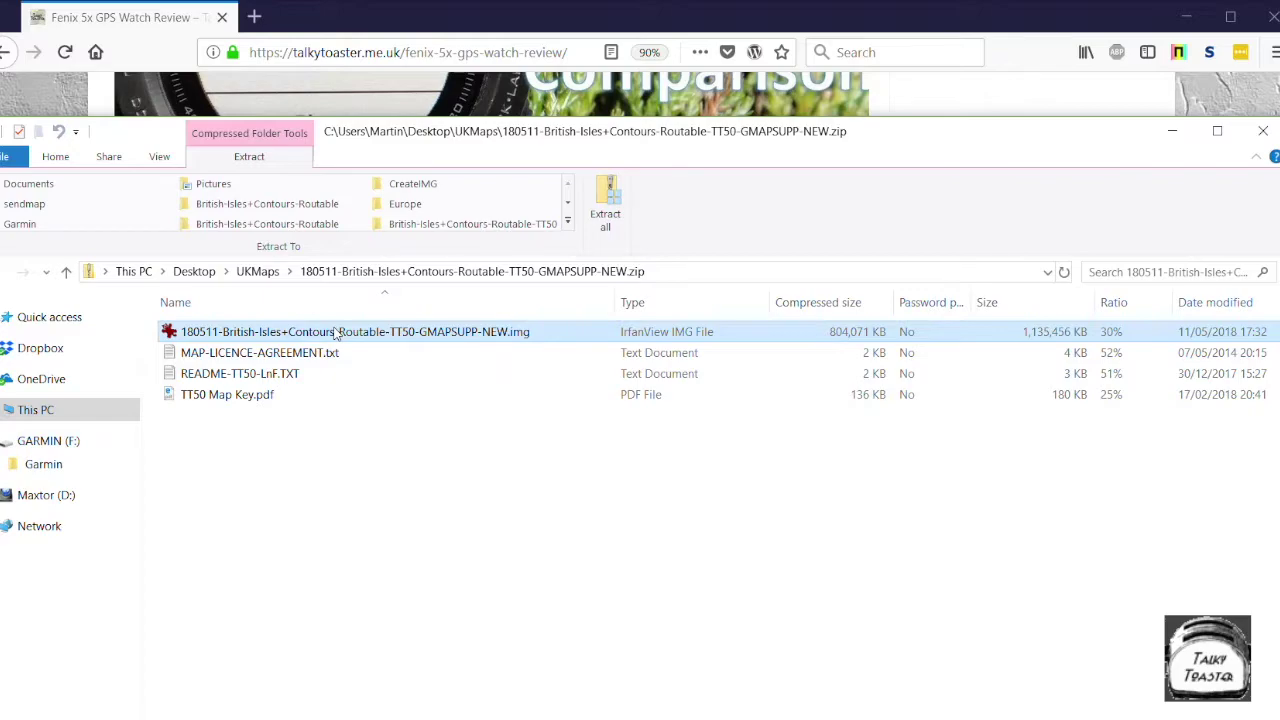
pyautogui.rightClick(336, 334)
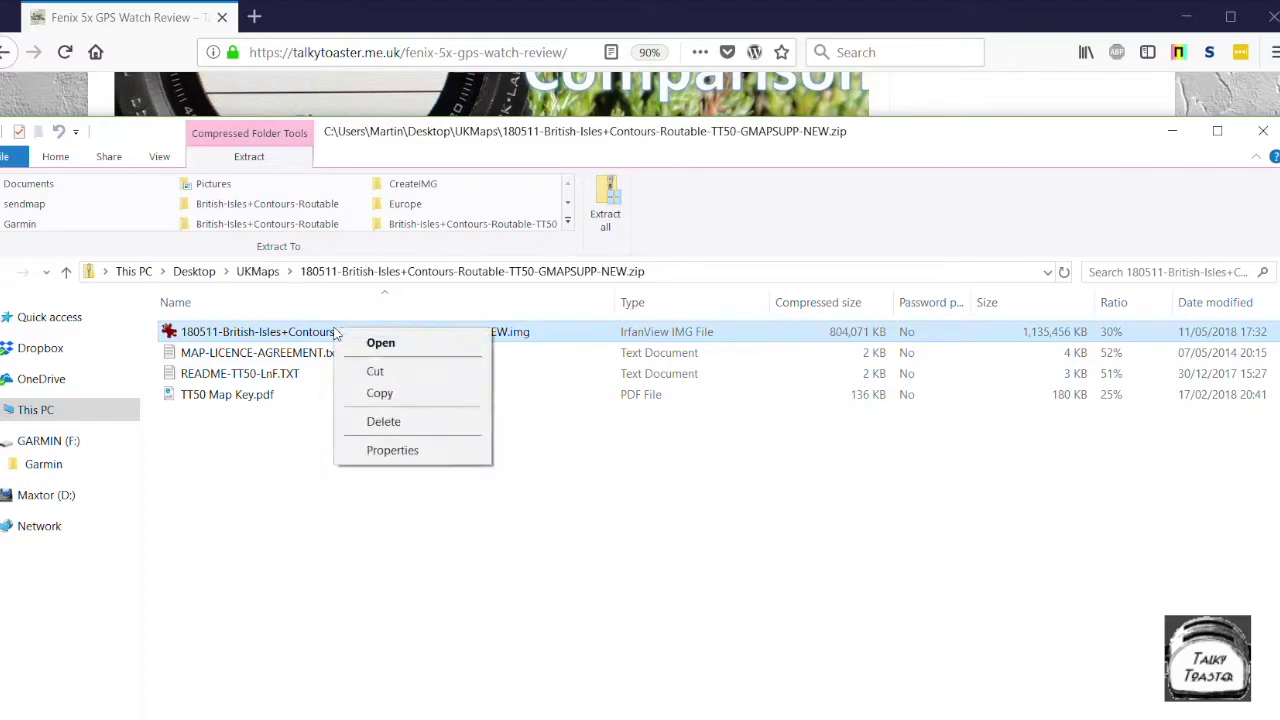
pyautogui.click(392, 400)
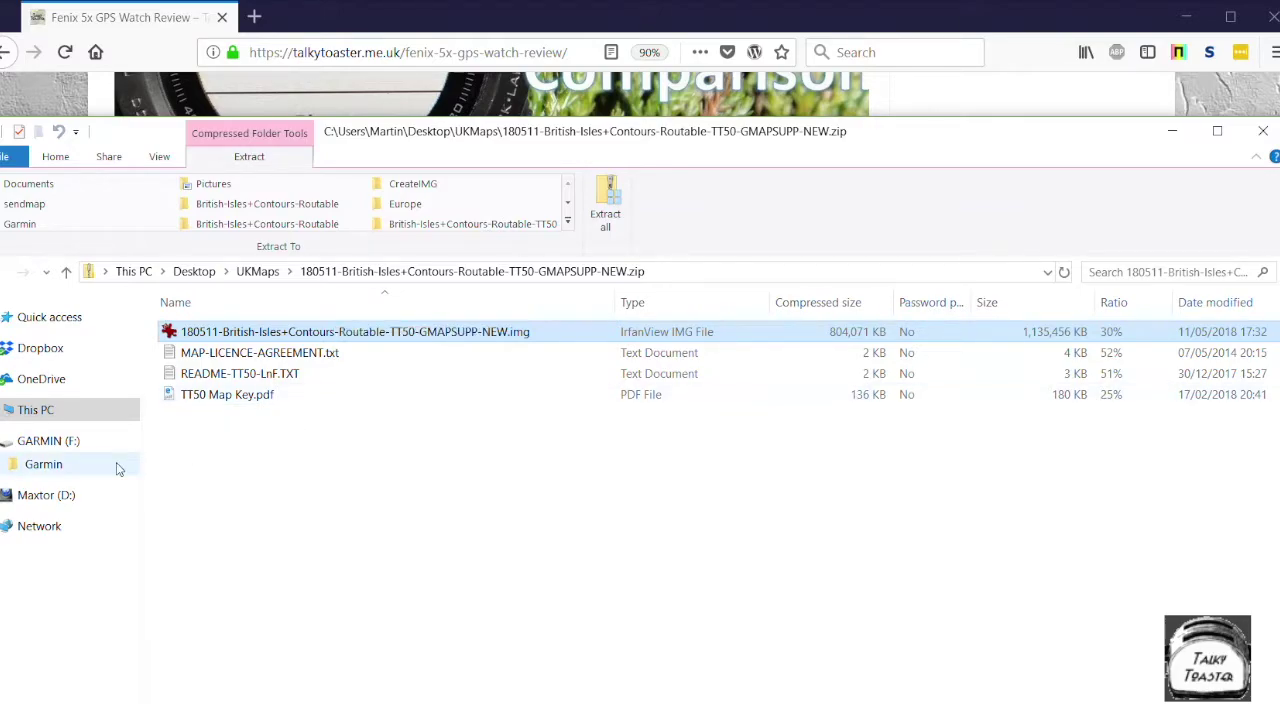
# Open the Garmin folder on the GARMIN (F:) drive and look through its map files and subfolders.
pyautogui.click(35, 445)
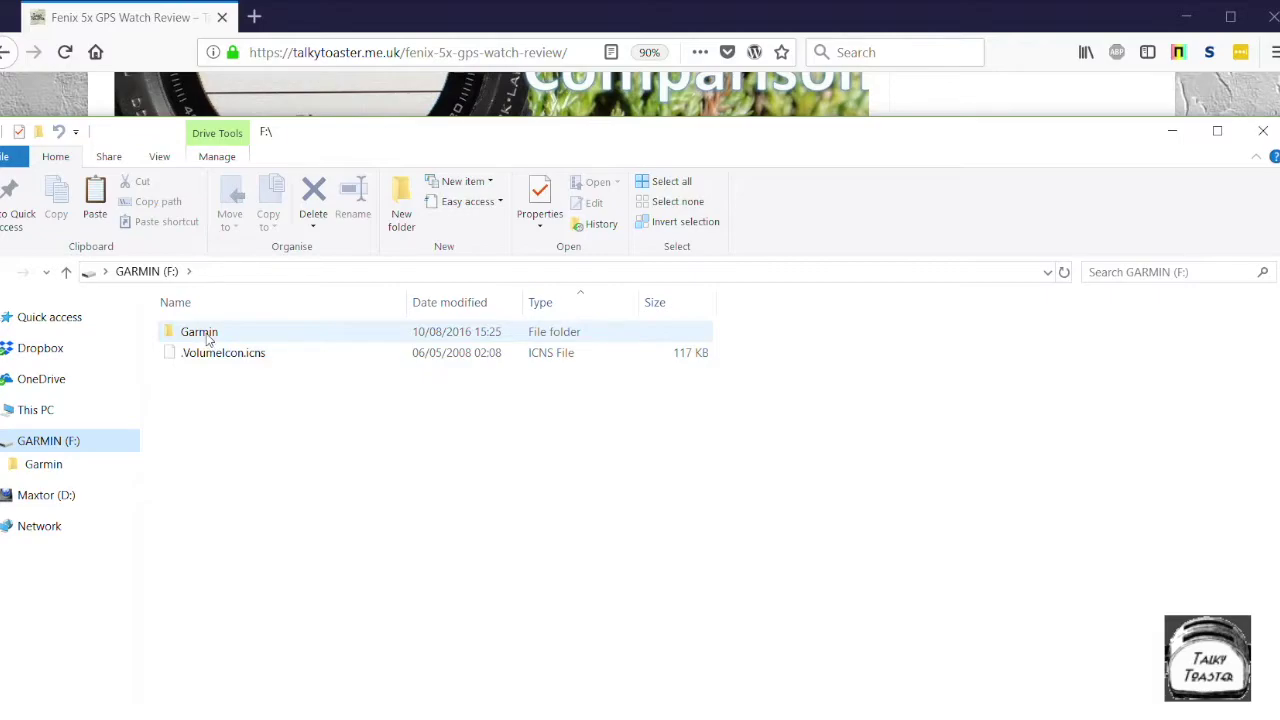
pyautogui.doubleClick(207, 338)
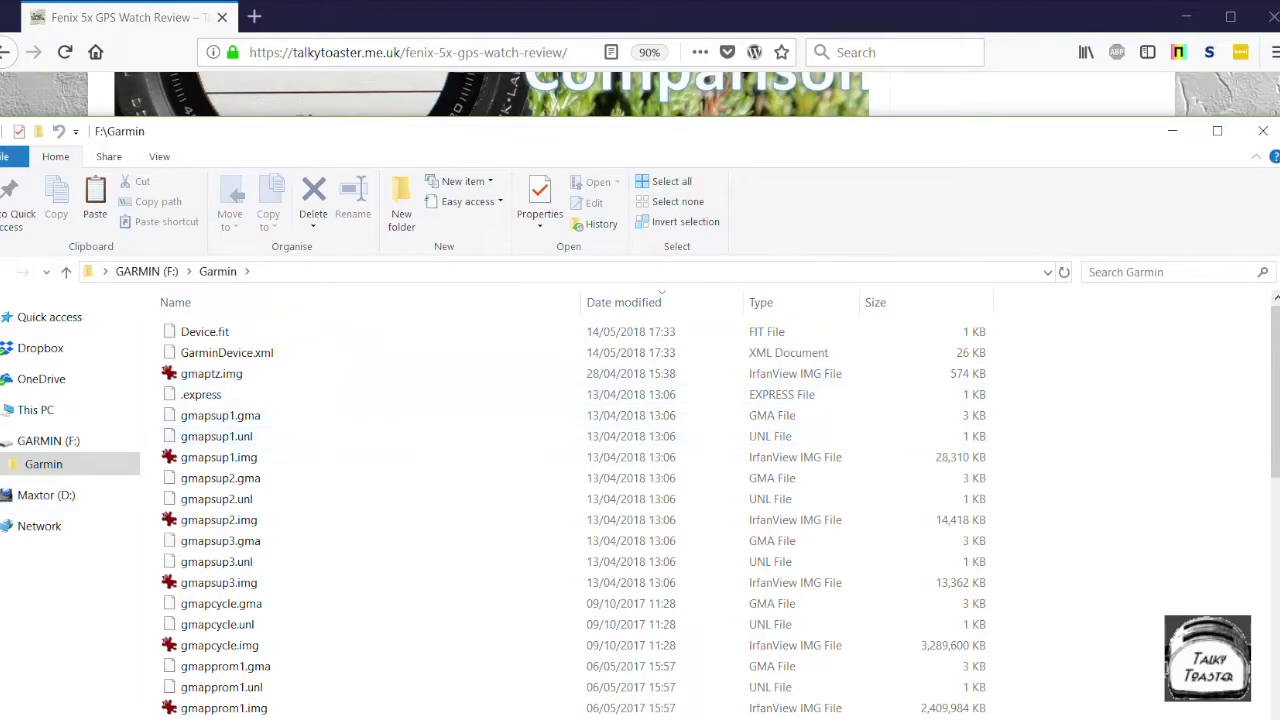
pyautogui.scroll(-2, 406, 440)
pyautogui.scroll(-4, 720, 517)
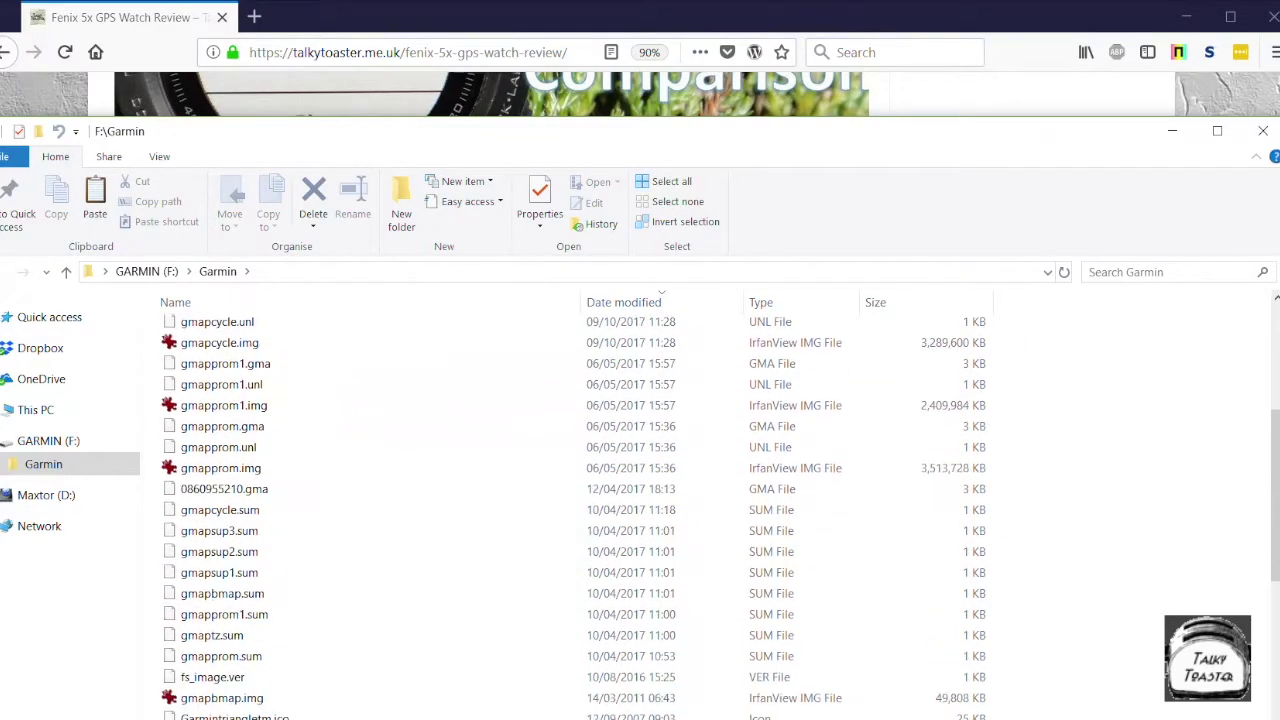
pyautogui.scroll(-6, 720, 516)
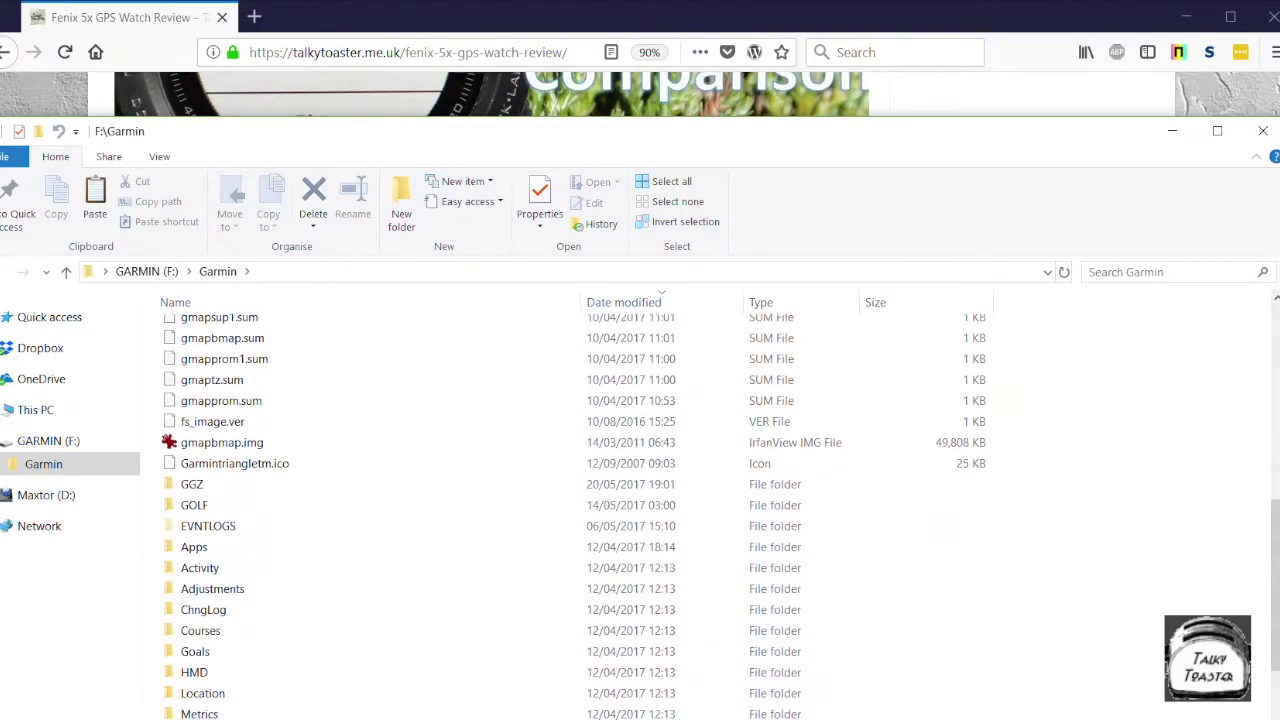
pyautogui.scroll(-1, 720, 516)
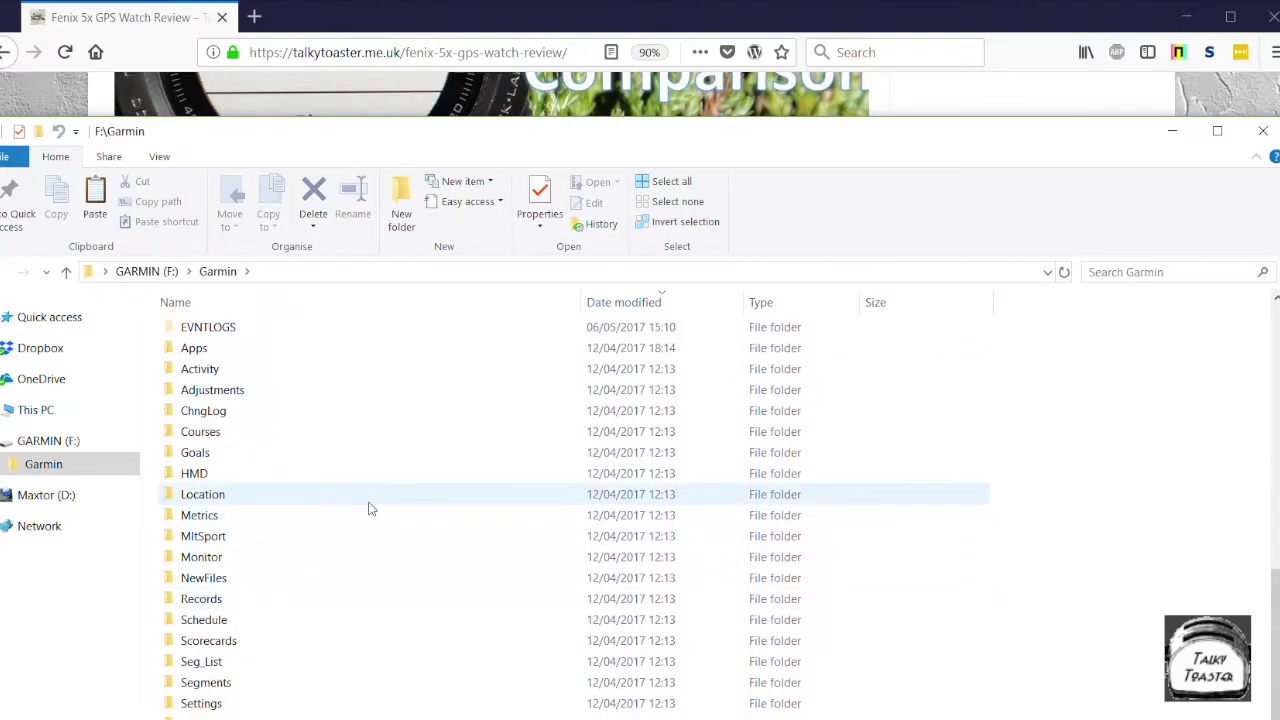
pyautogui.scroll(10, 368, 509)
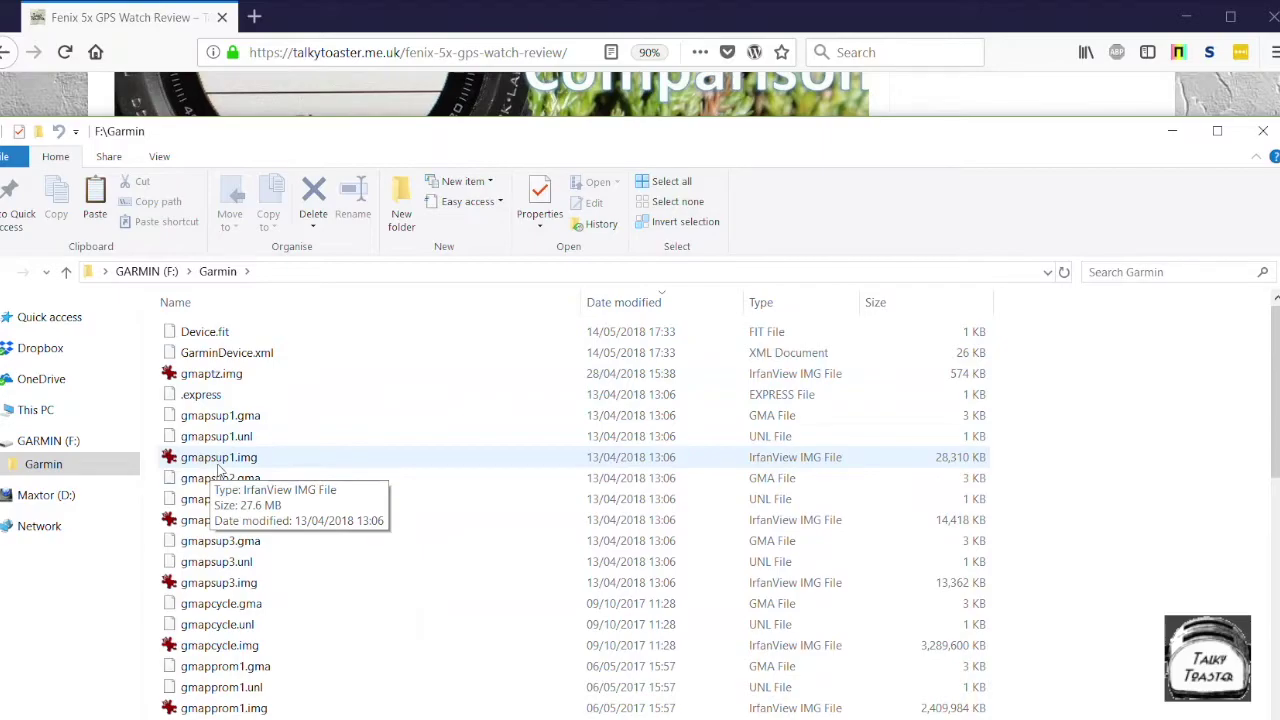
# Paste the copied British Isles map image into the device's Garmin folder and refresh the file listing.
pyautogui.rightClick(518, 420)
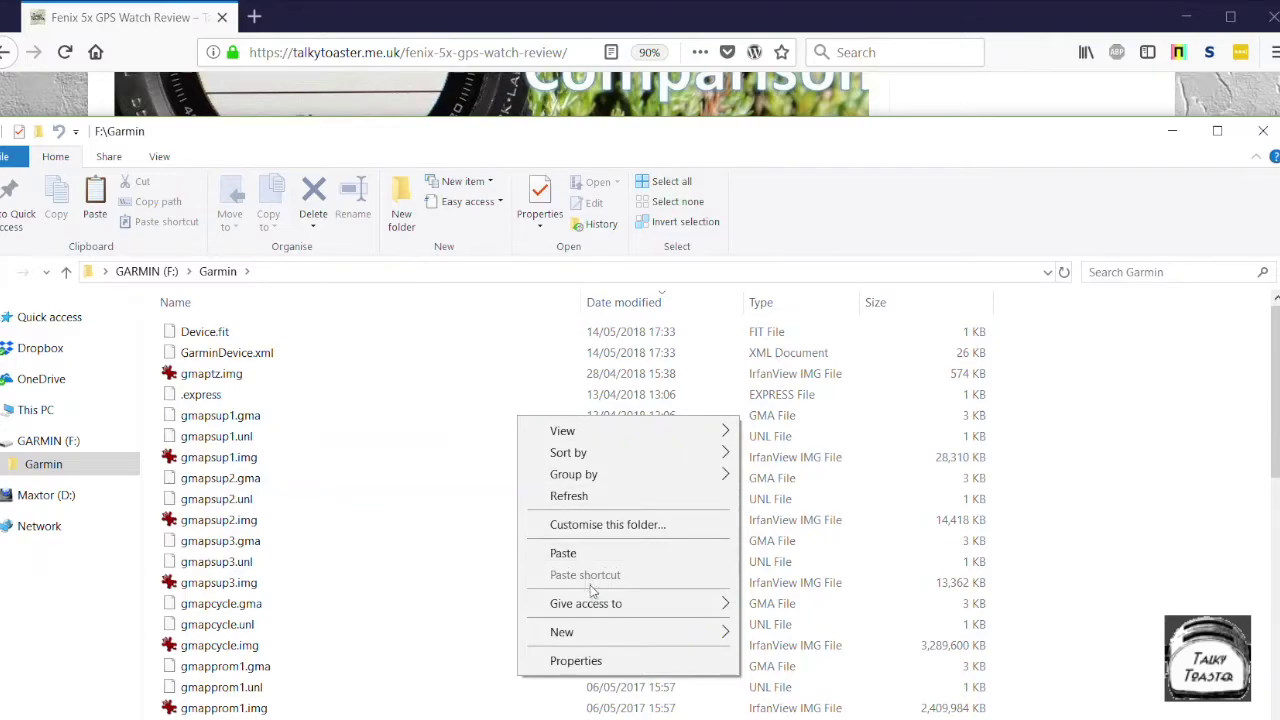
pyautogui.click(565, 556)
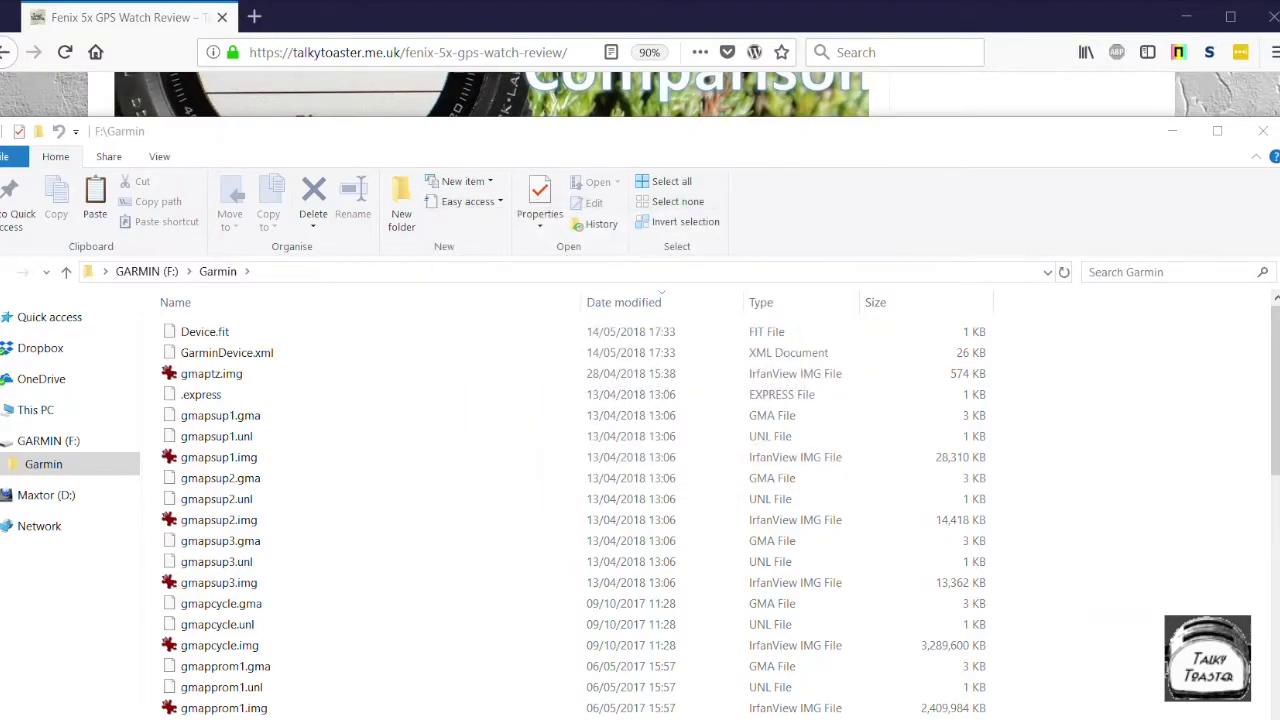
pyautogui.moveTo(1276, 418); pyautogui.dragTo(1268, 678)
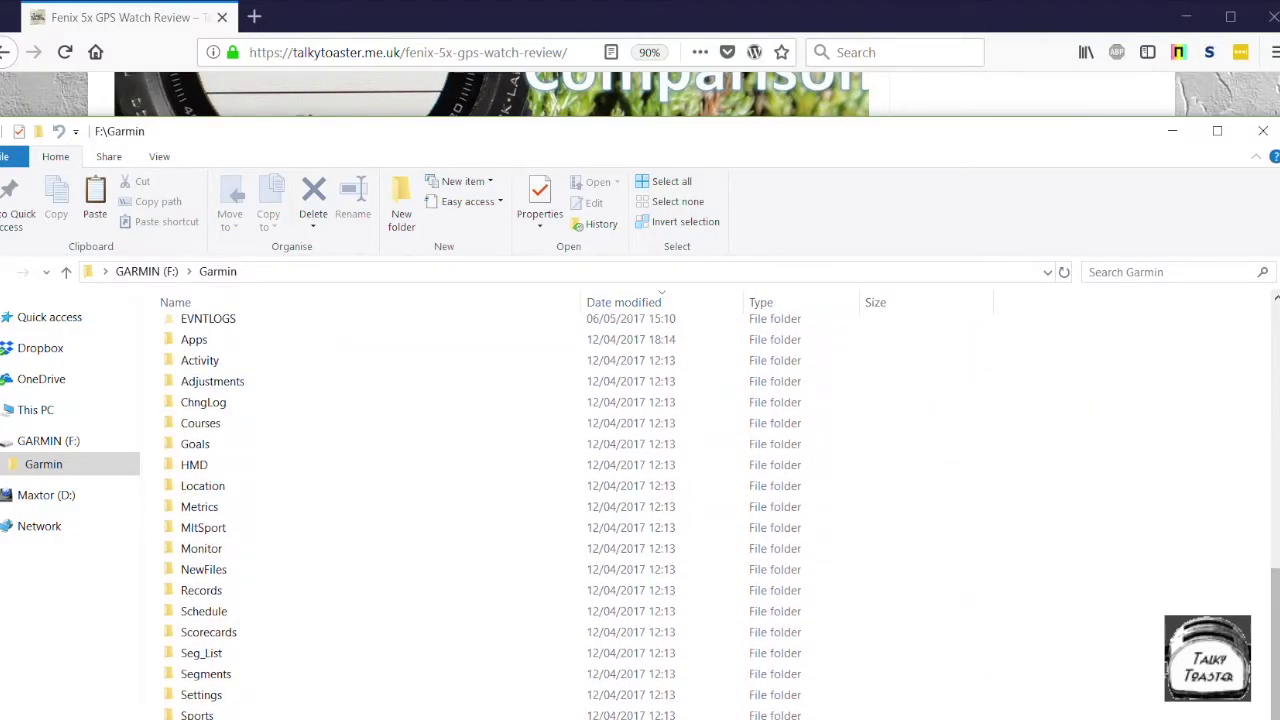
pyautogui.click(1063, 272)
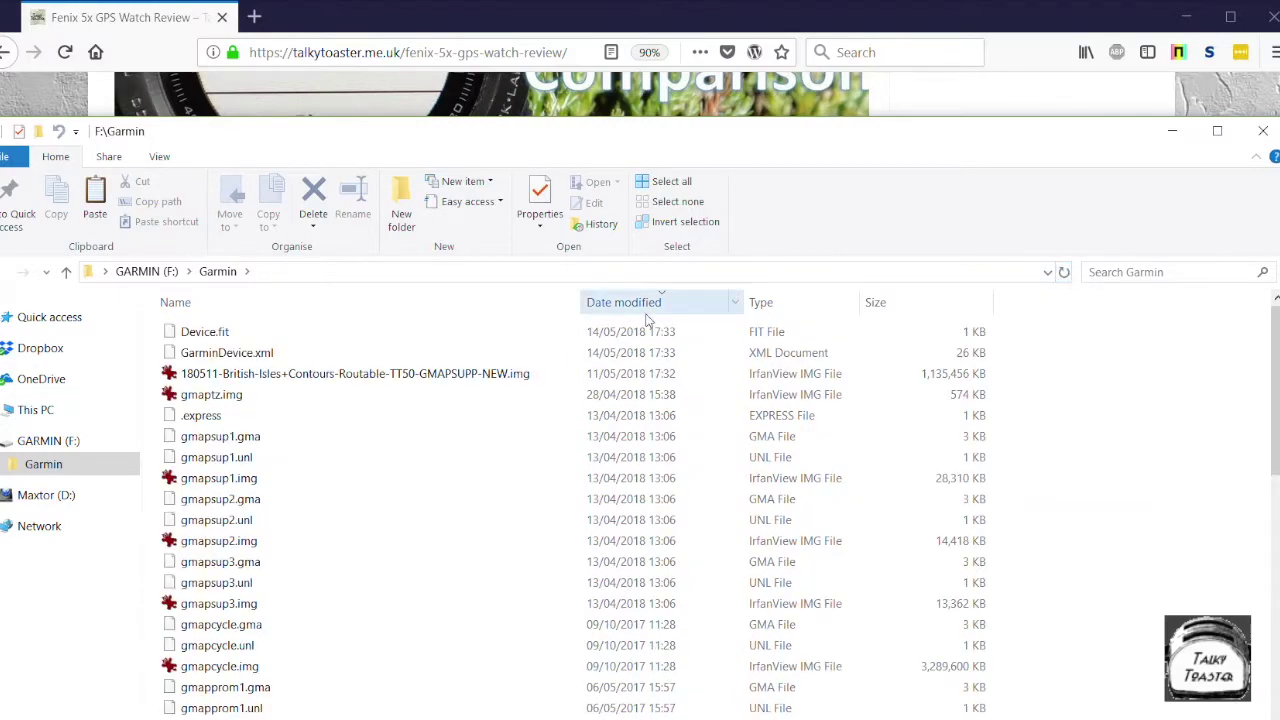
pyautogui.moveTo(328, 379)
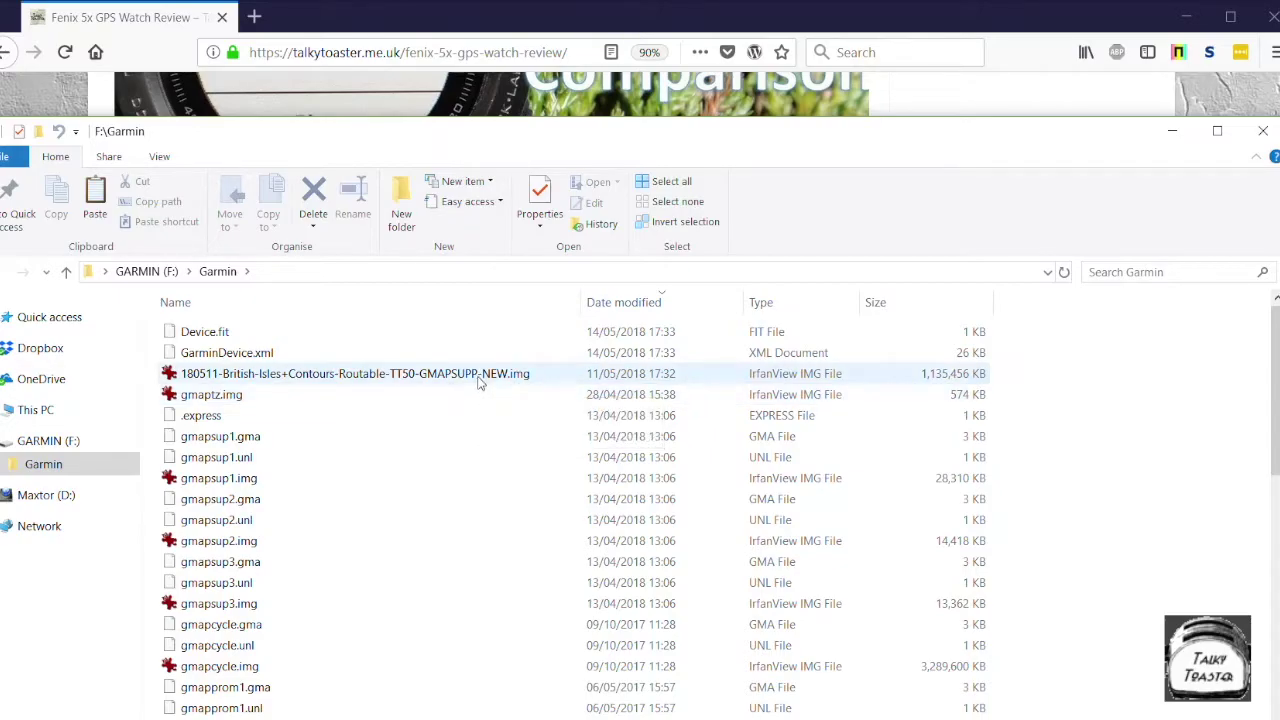
# Eject the GARMIN (F:) drive from the computer.
pyautogui.rightClick(55, 447)
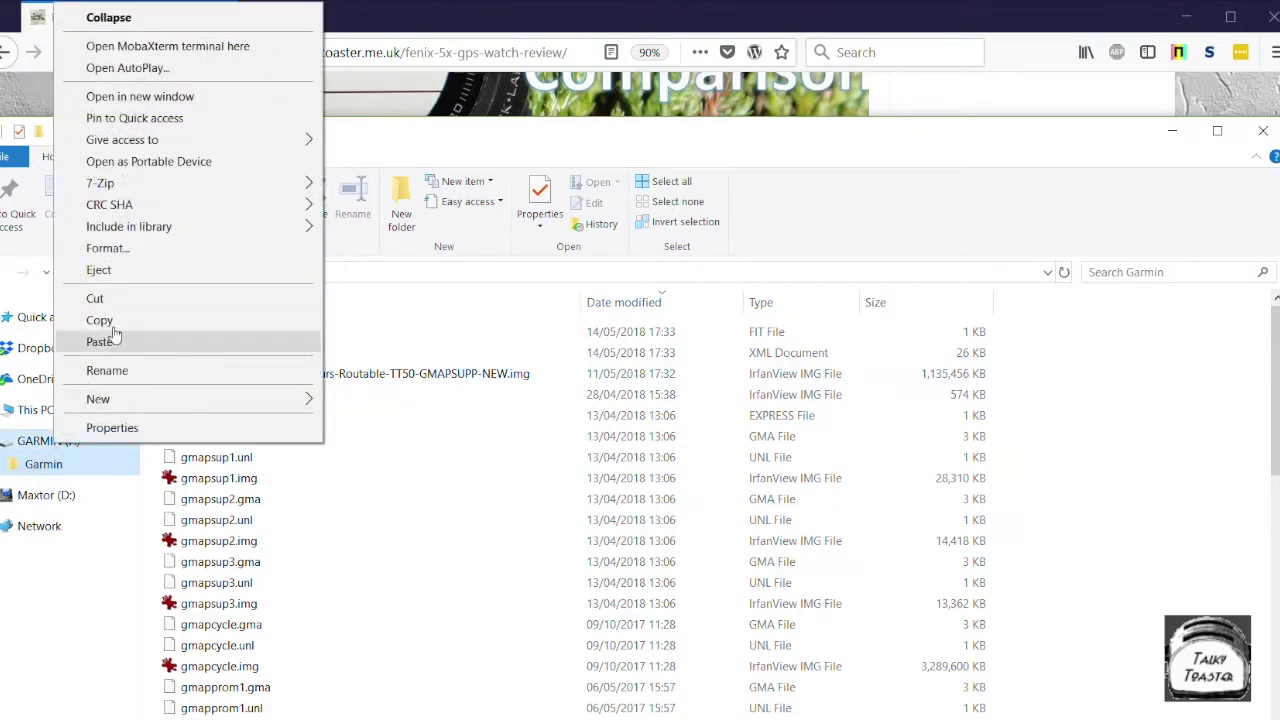
pyautogui.click(126, 272)
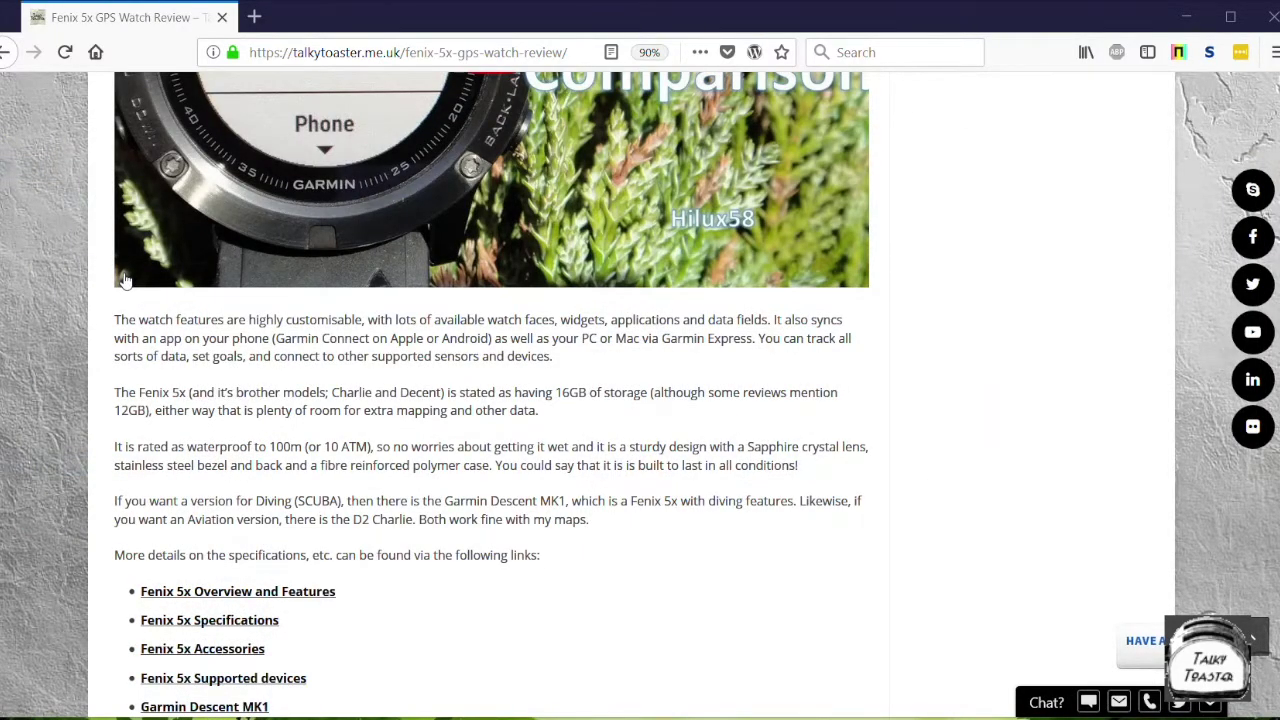
pyautogui.scroll(20, 125, 280)
pyautogui.scroll(5, 125, 280)
pyautogui.scroll(3, 125, 280)
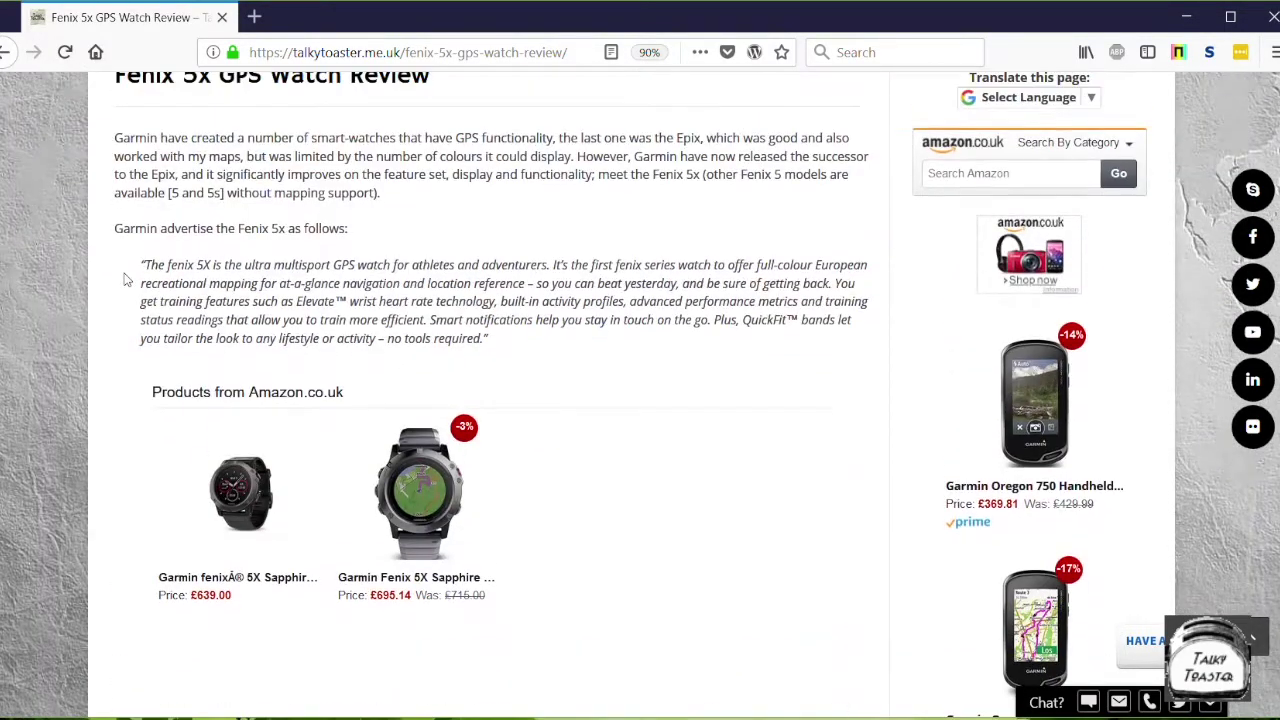
pyautogui.scroll(3, 125, 280)
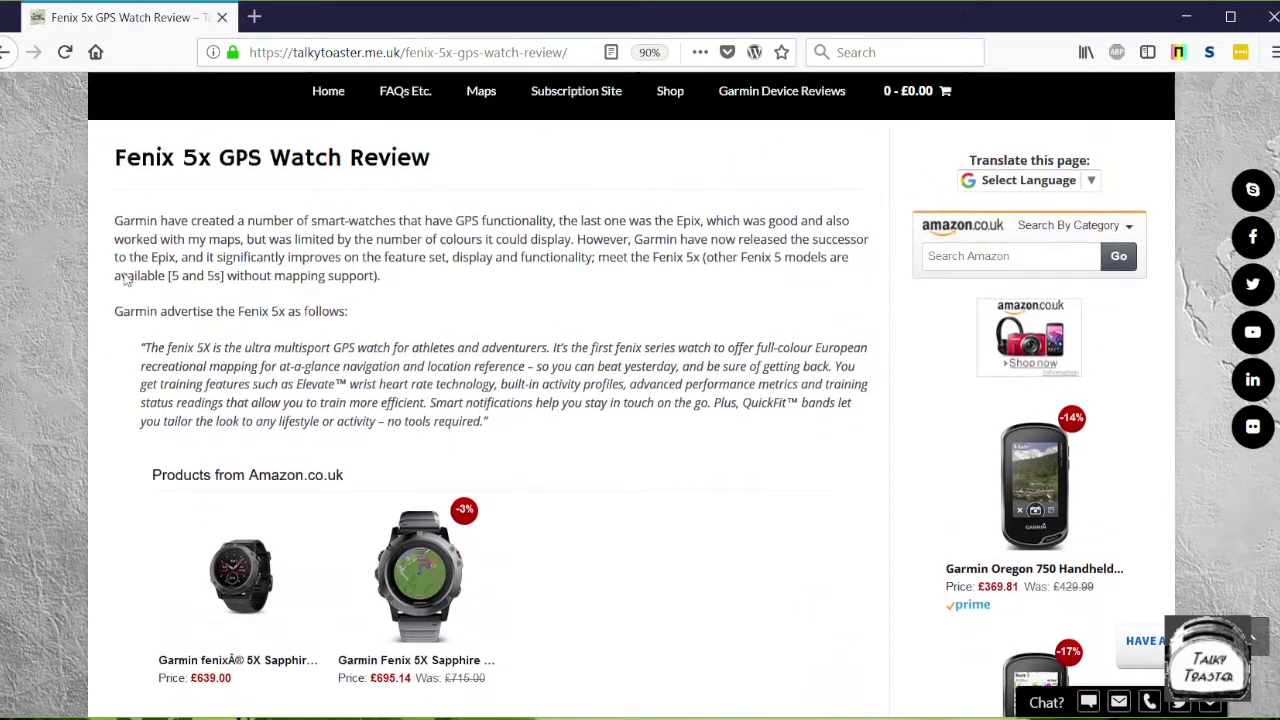
pyautogui.scroll(1, 125, 280)
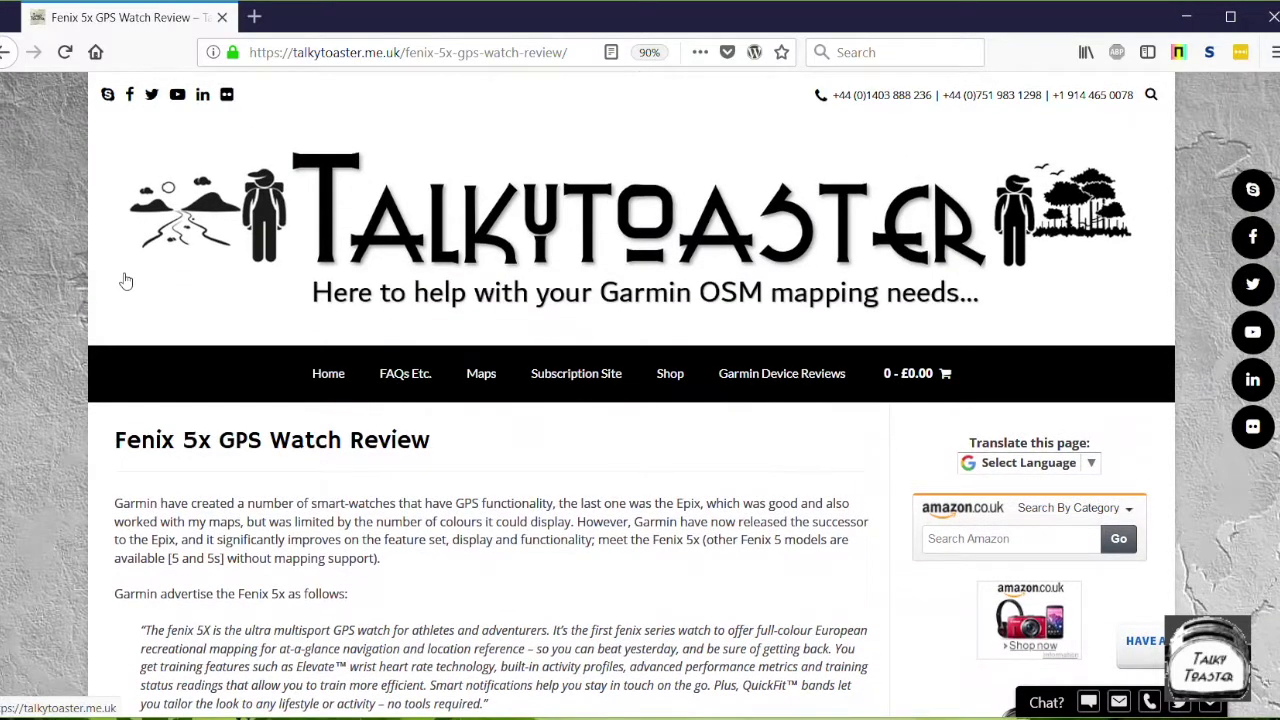